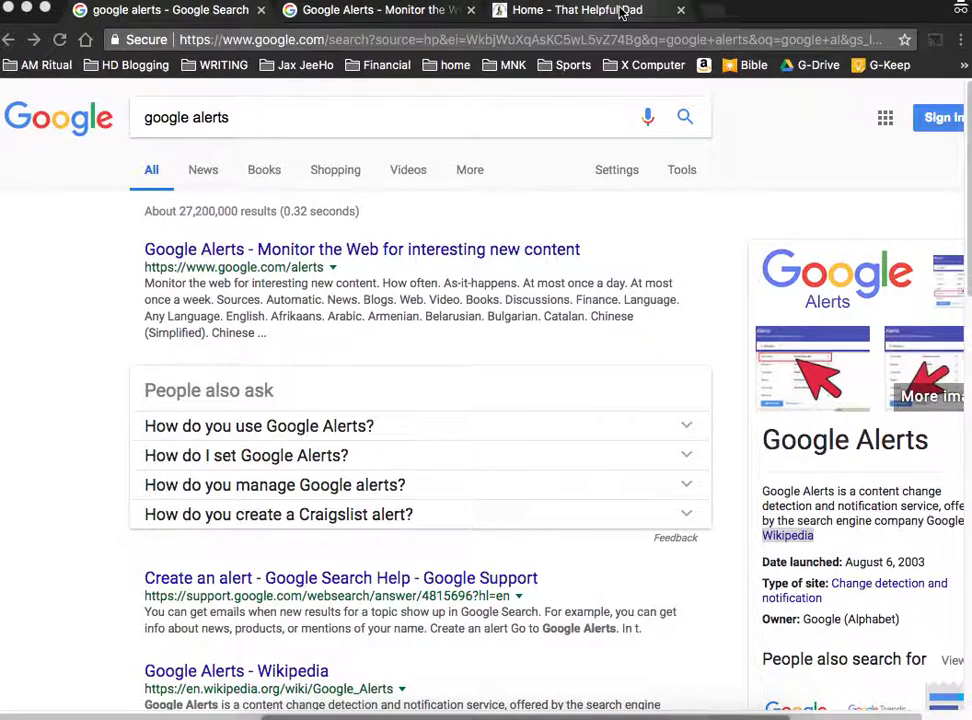
View the That Helpful Dad home page and return to the google alerts search results
click(621, 12)
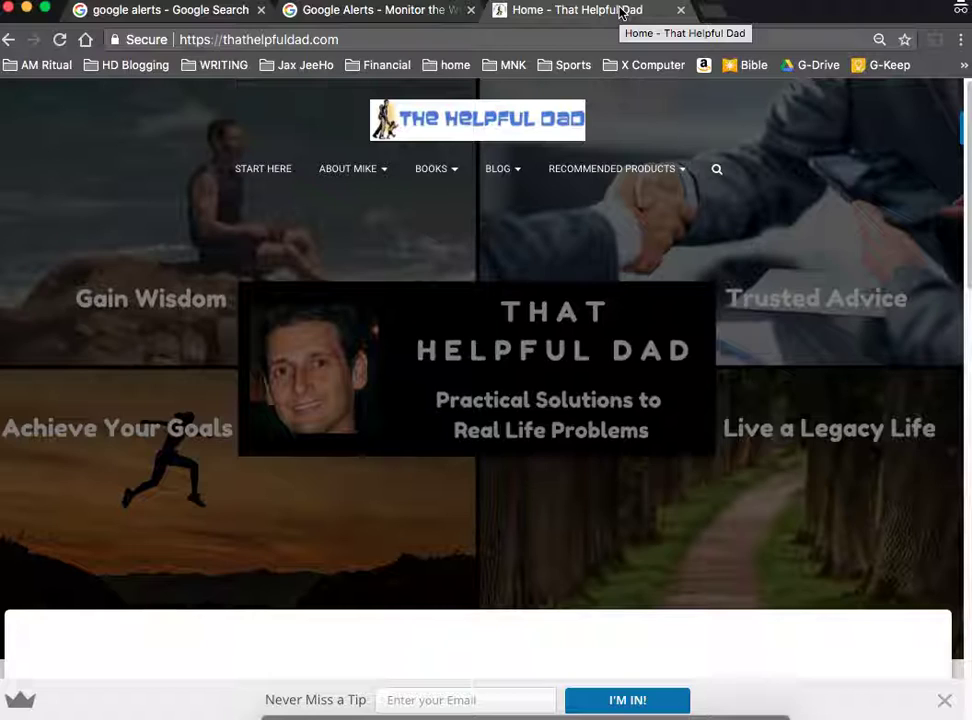
click(203, 16)
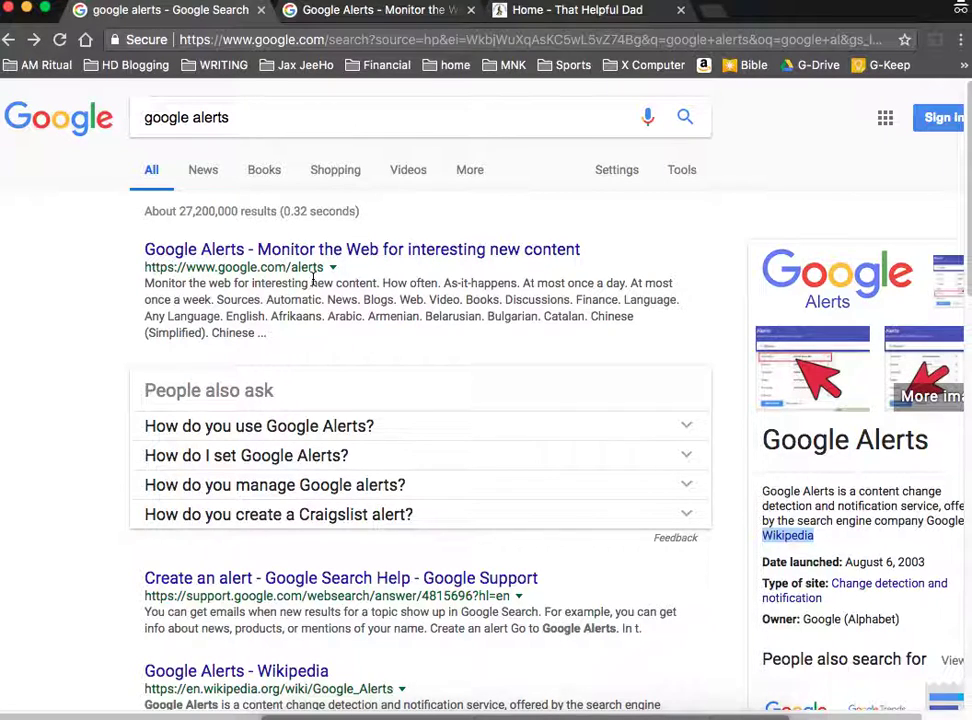
Switch to the Google Alerts page and look through the suggested alert topics
click(405, 14)
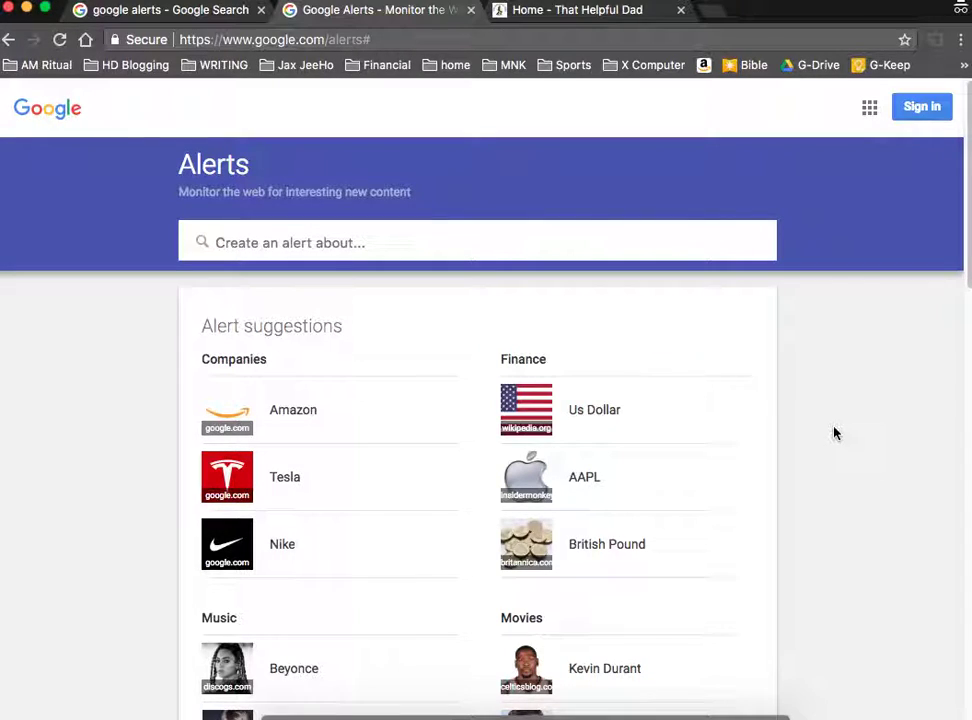
scroll(835, 433, down, 1)
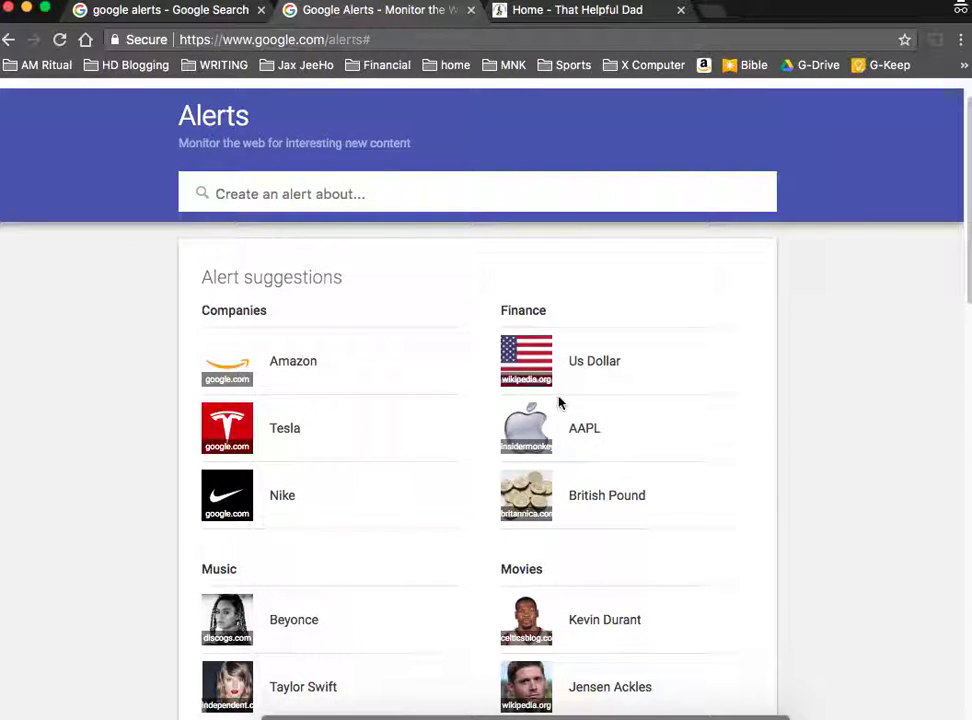
scroll(397, 614, down, 10)
scroll(397, 614, up, 5)
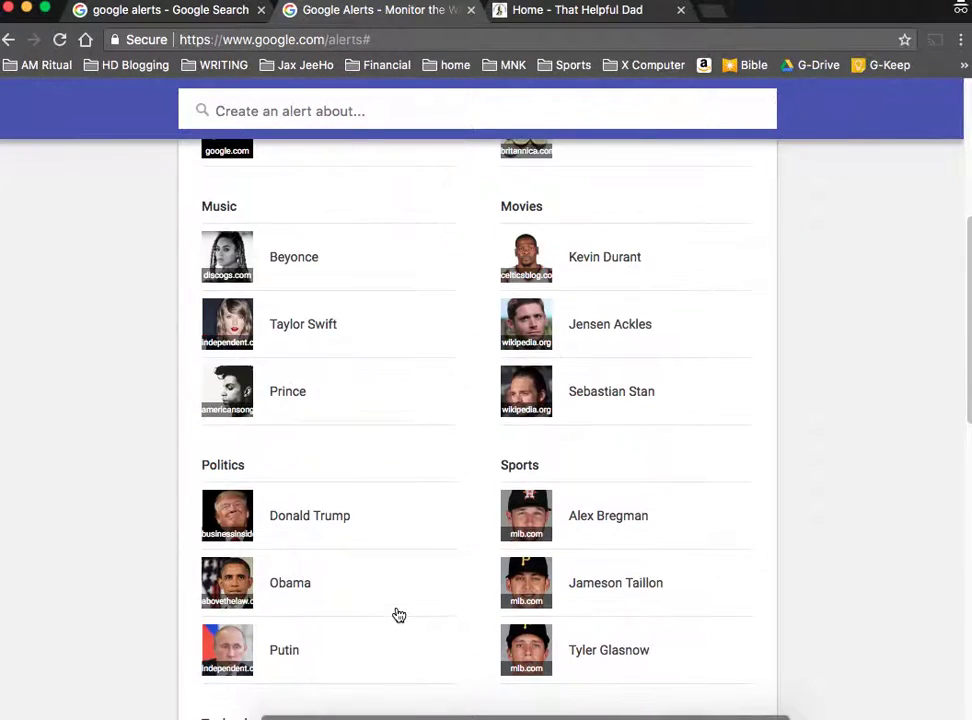
scroll(436, 420, up, 5)
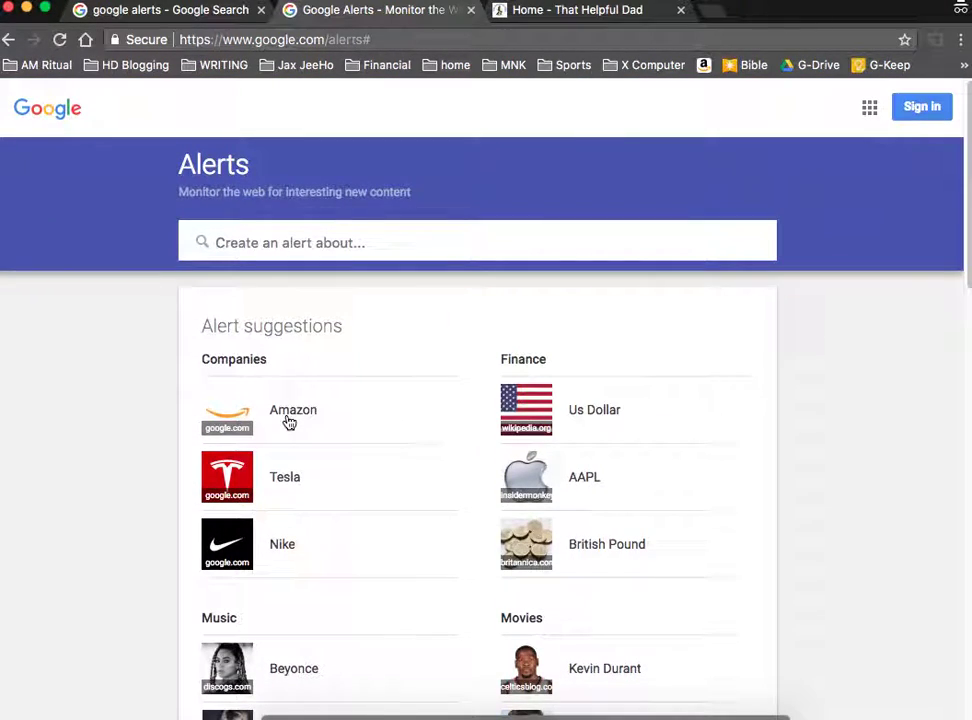
Preview the suggested Amazon alert and read through its news results
click(289, 423)
scroll(530, 420, down, 1)
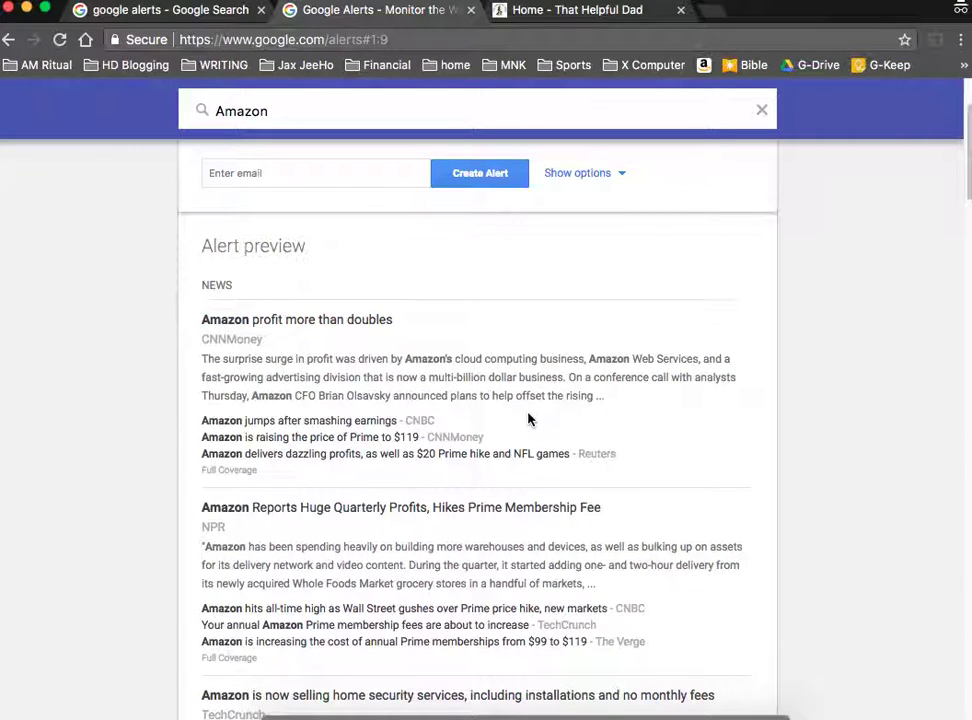
scroll(530, 420, down, 3)
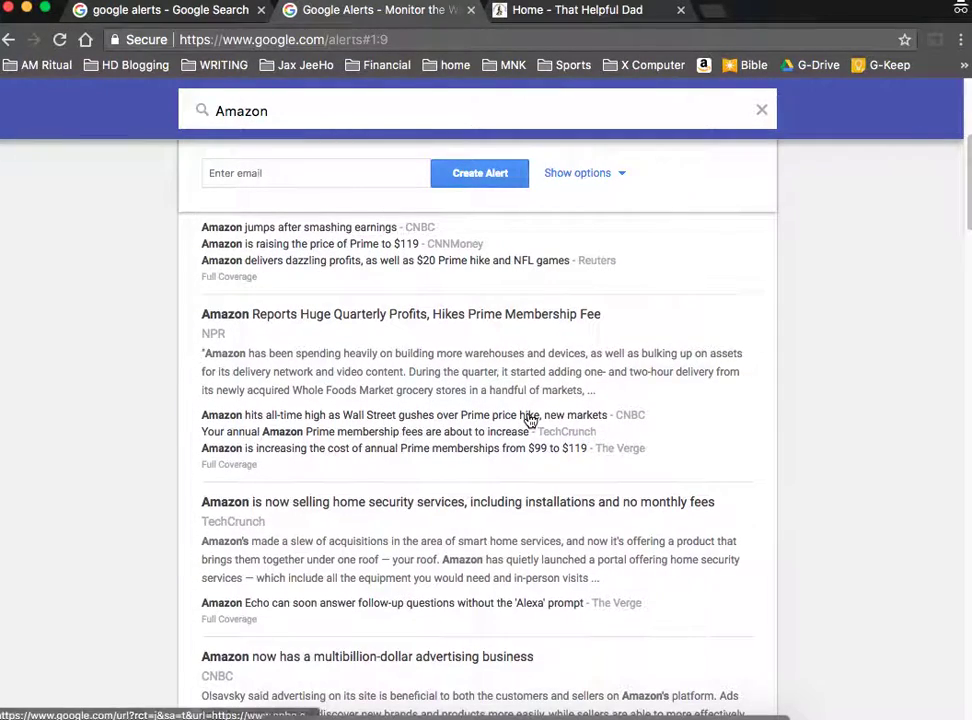
scroll(530, 420, down, 2)
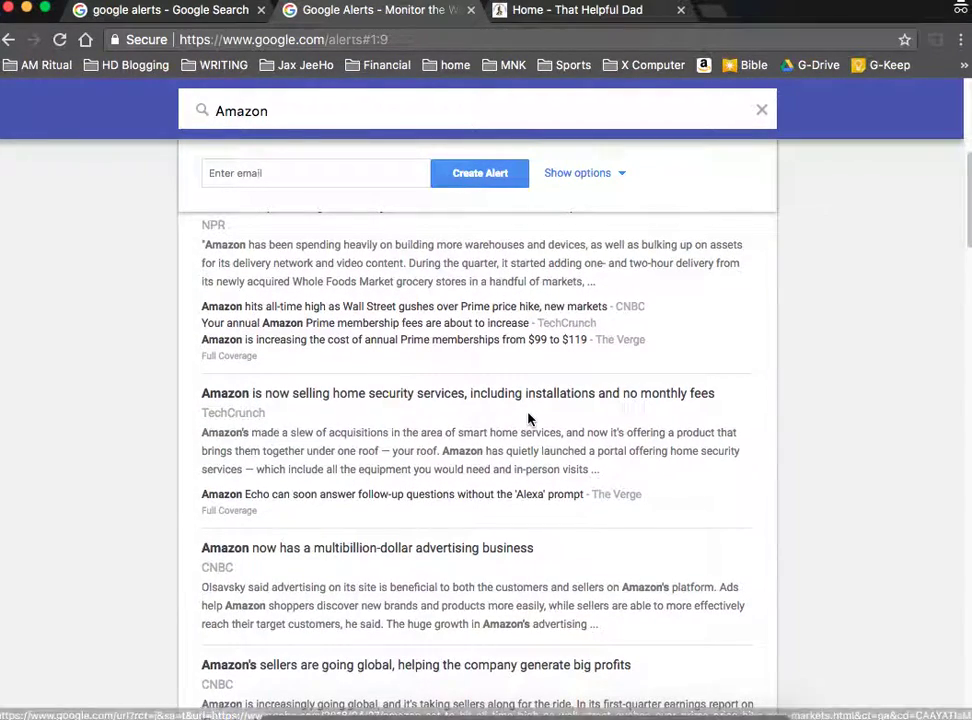
scroll(530, 420, down, 2)
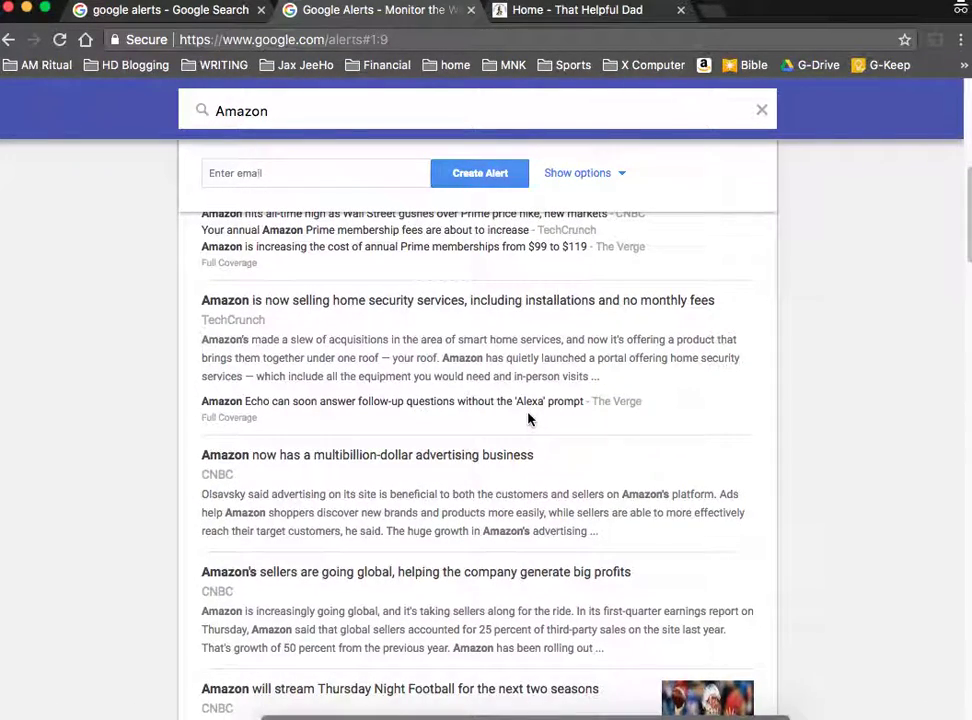
scroll(527, 418, down, 1)
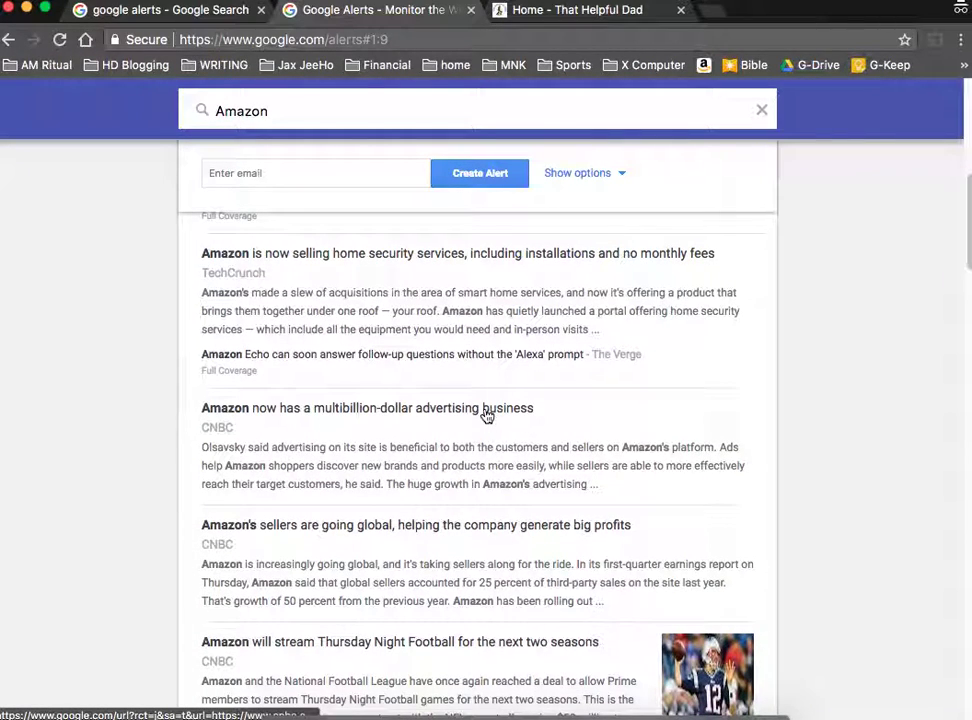
Open the CNBC article about Amazon's multibillion-dollar advertising business, then close it and return to the start of the alert preview
click(487, 416)
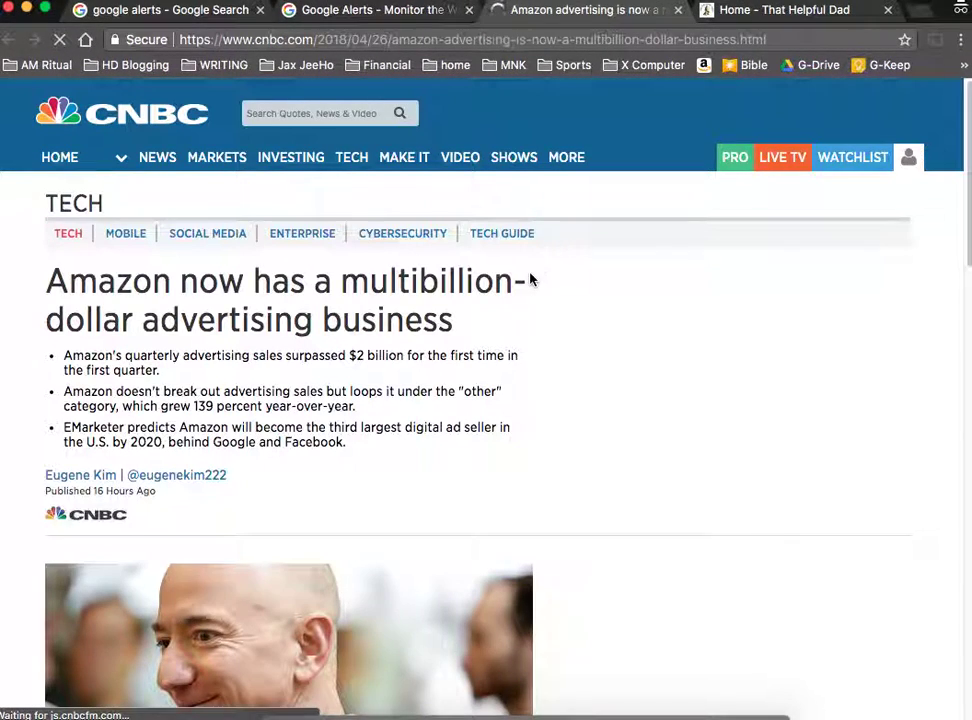
click(678, 10)
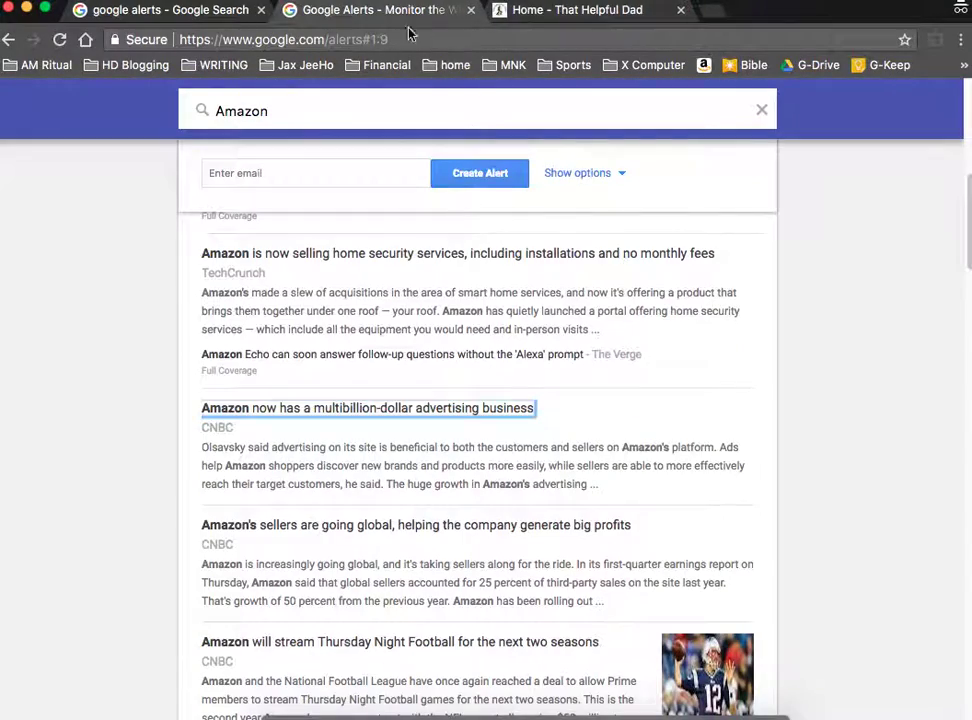
scroll(417, 447, up, 3)
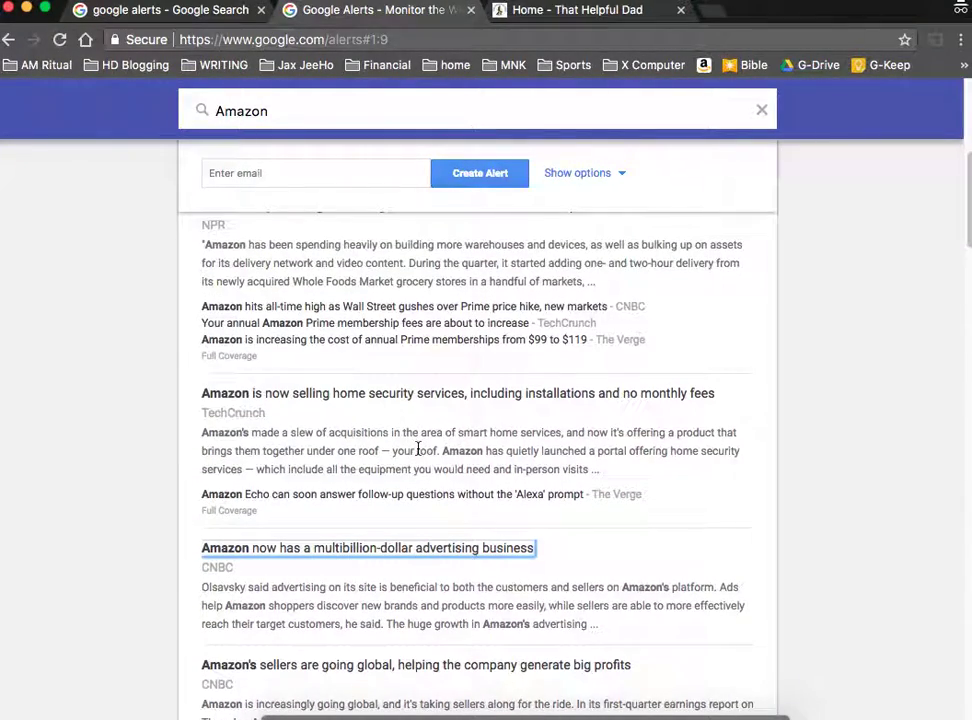
scroll(417, 450, up, 5)
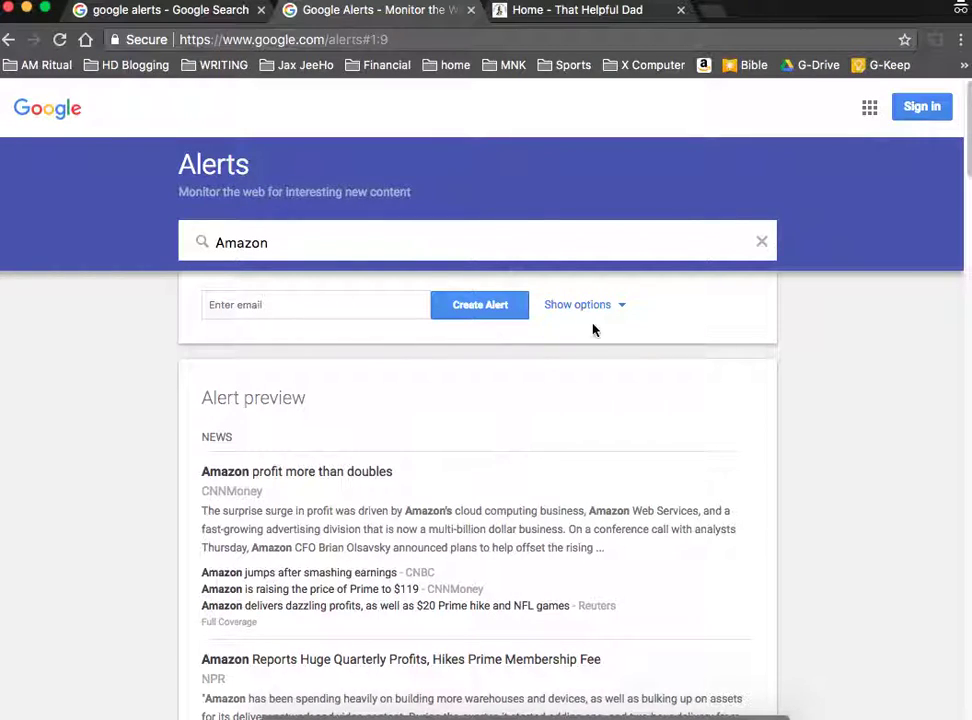
Replace the Amazon topic with "space x" and show the alert's options
click(759, 240)
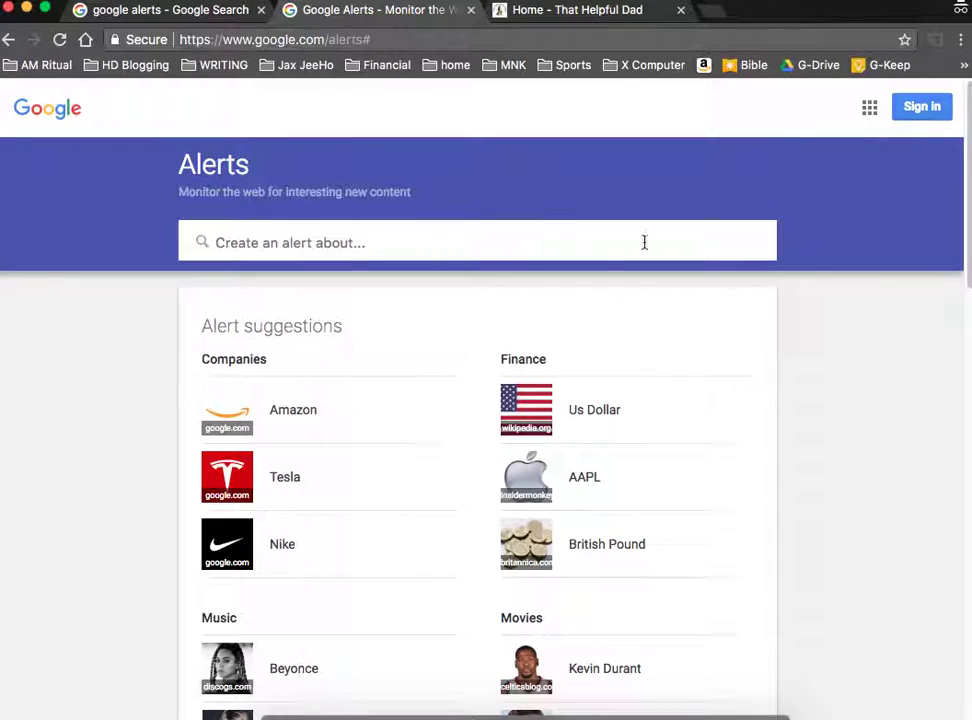
text(space x)
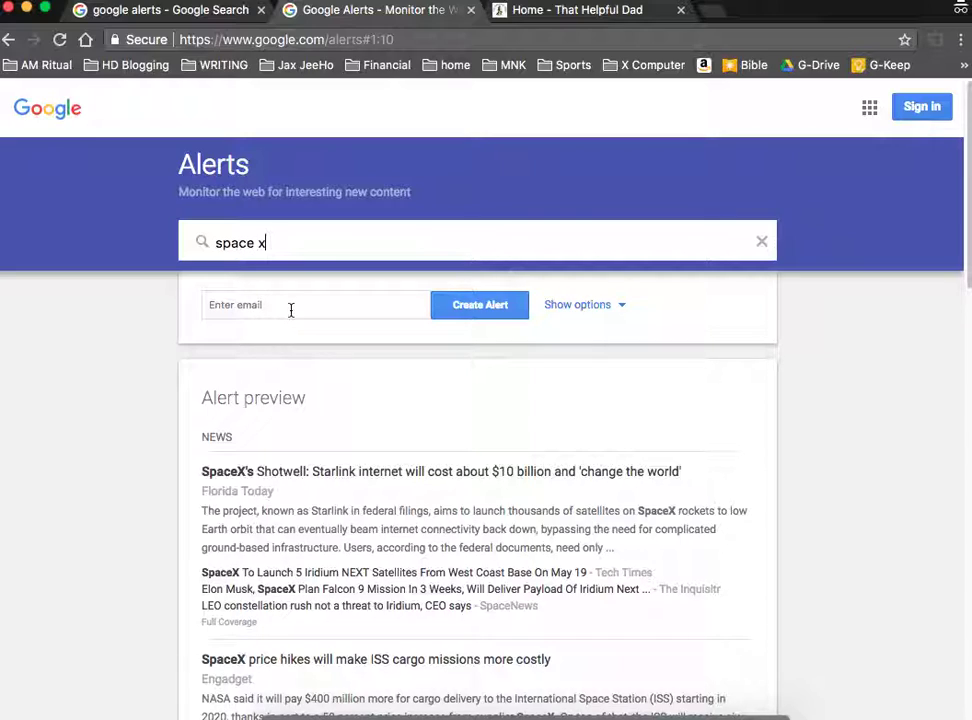
click(580, 312)
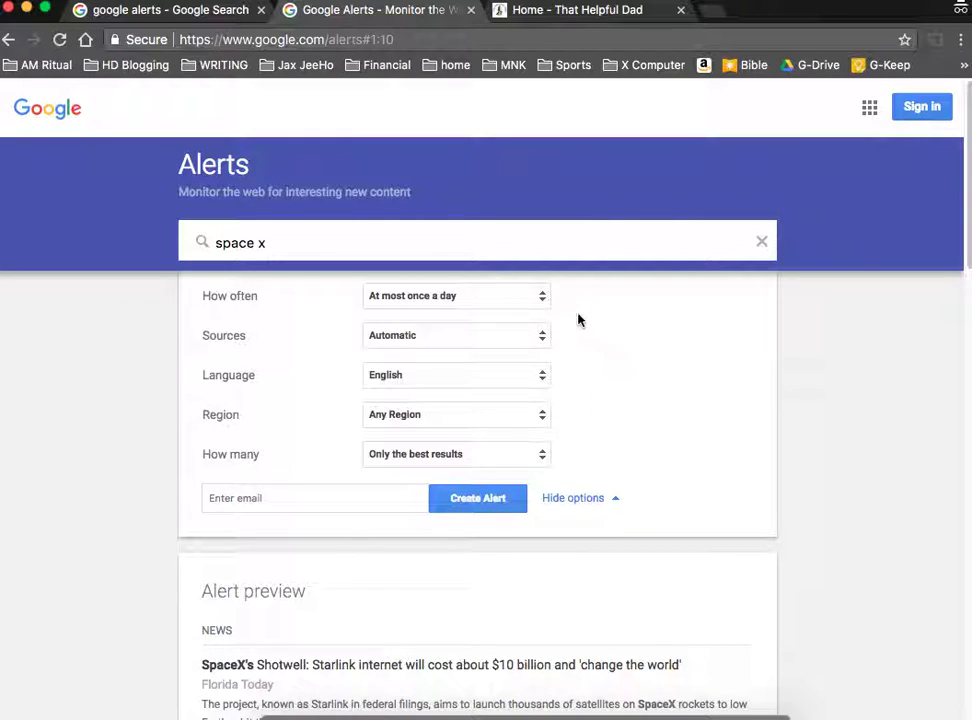
Set how often the space x alert is sent to At most once a week
click(545, 300)
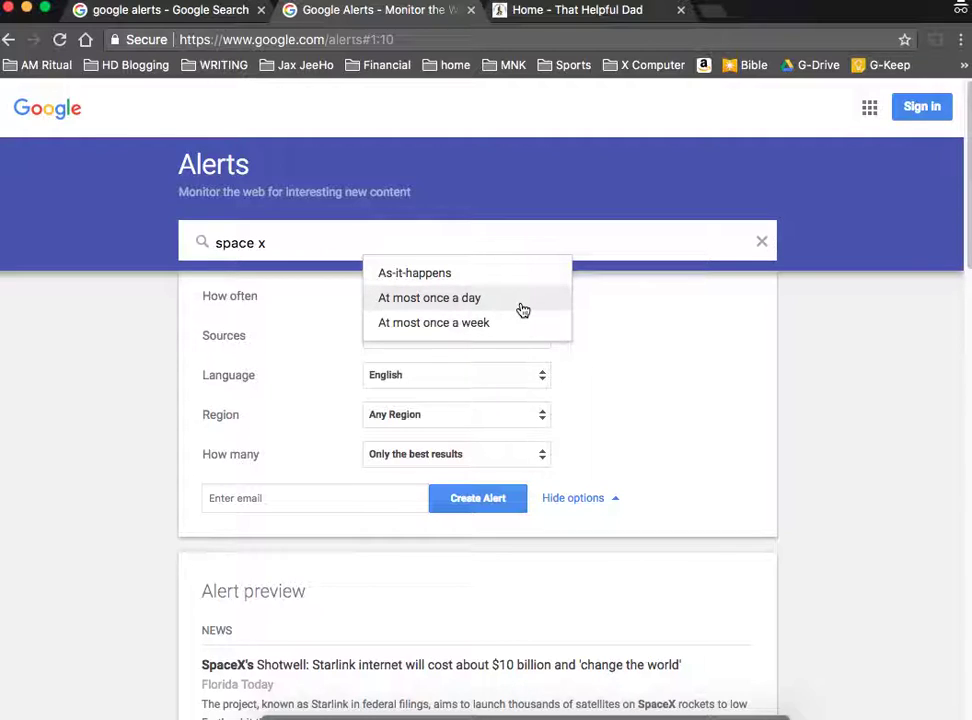
click(522, 309)
click(545, 308)
click(529, 326)
Limit the alert's sources to Web, Finance and Video
click(548, 343)
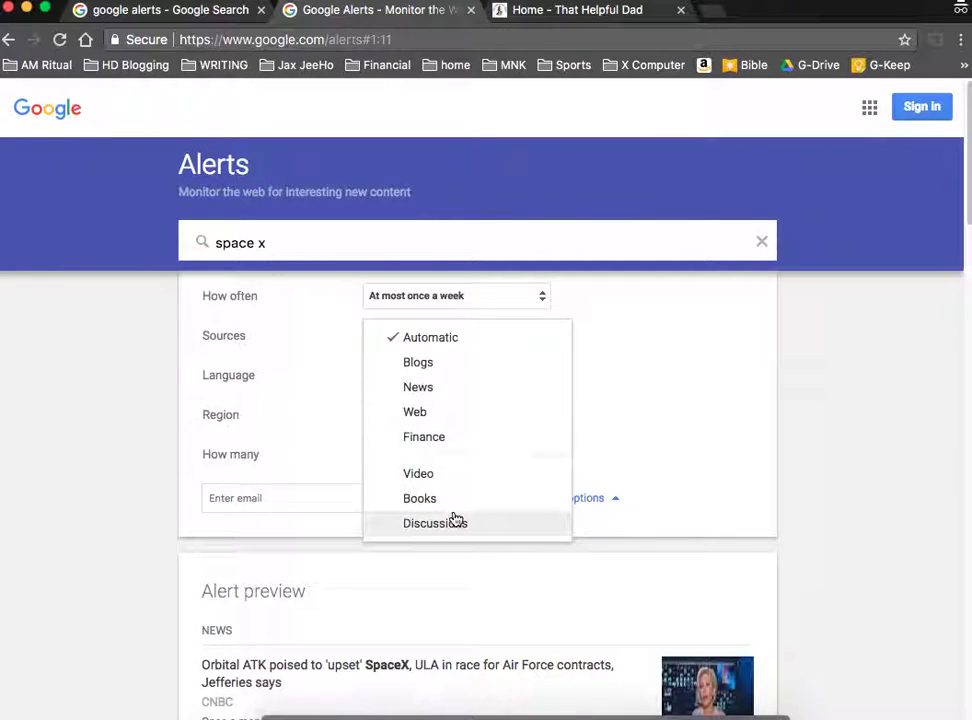
click(460, 370)
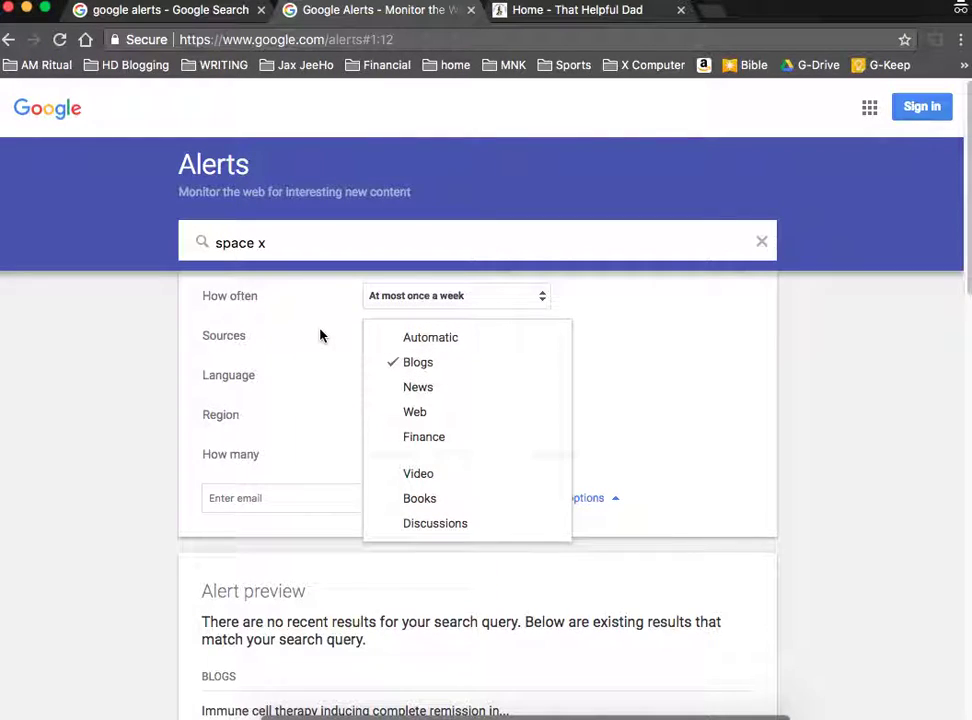
click(432, 340)
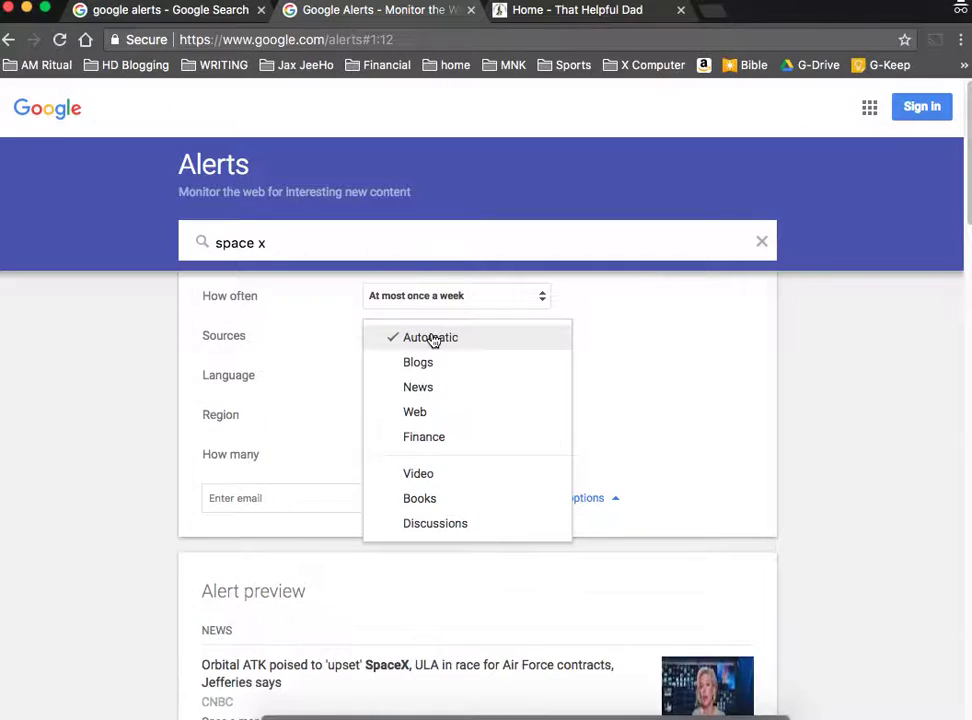
click(434, 439)
click(432, 417)
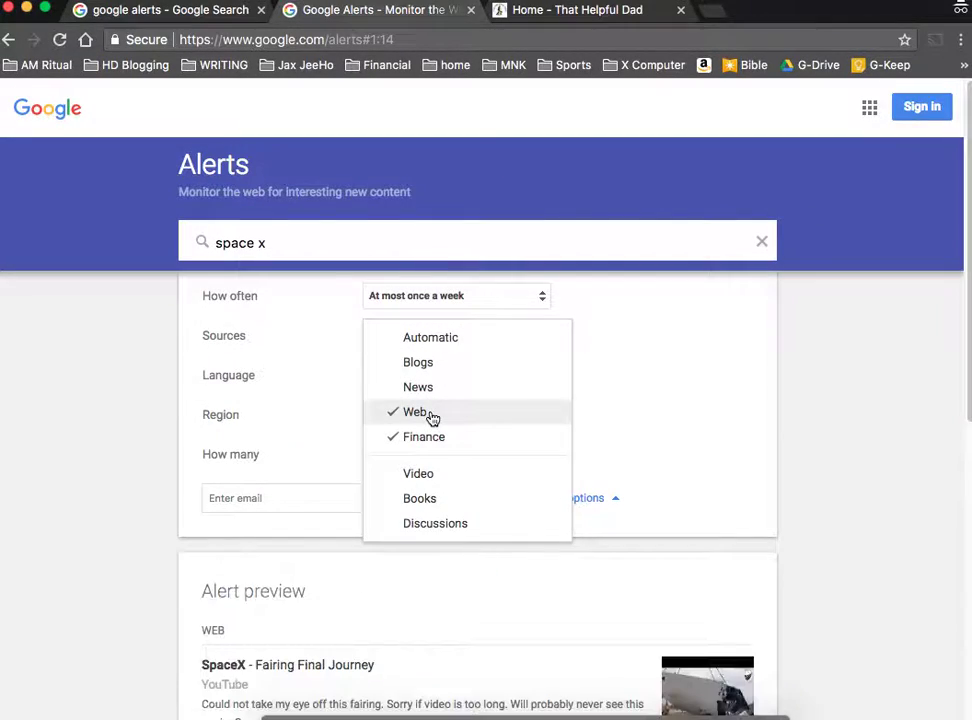
click(436, 486)
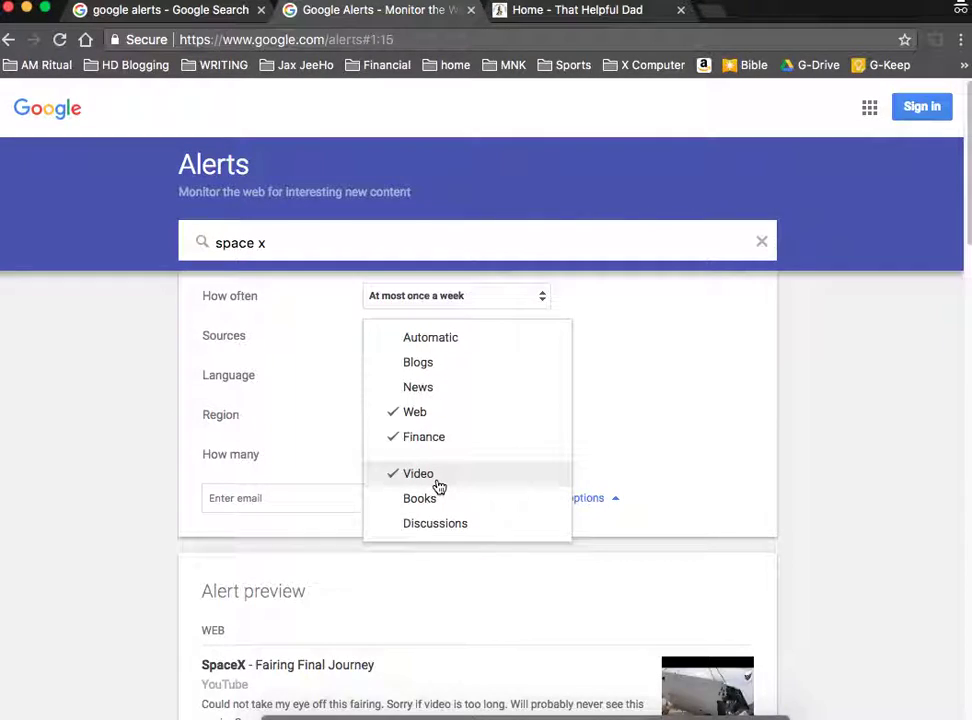
click(320, 357)
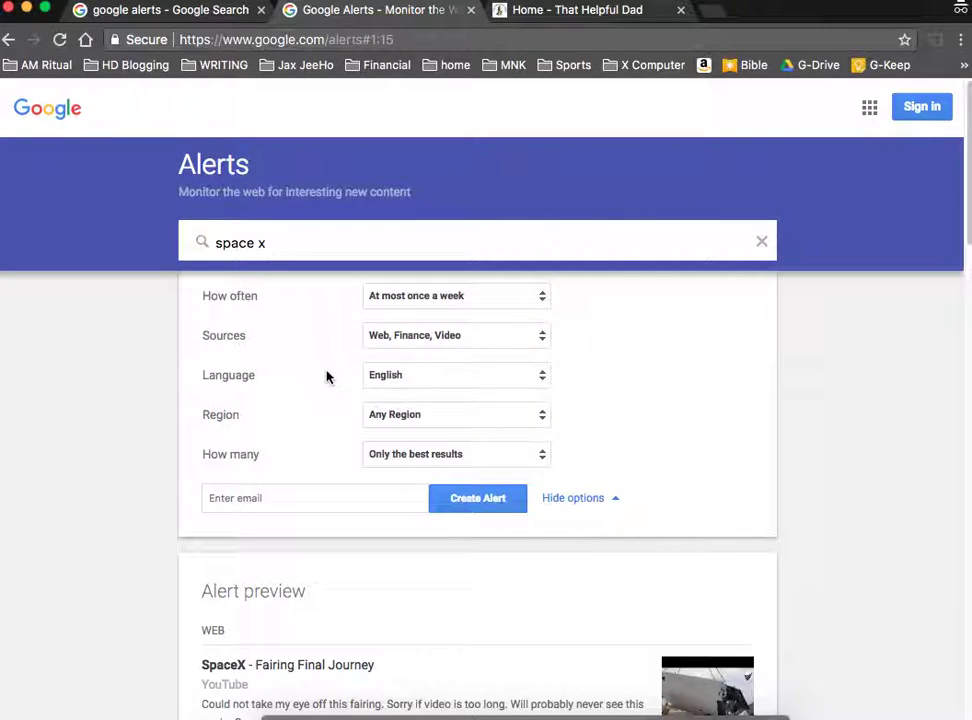
Review the alert's available language, region and result quantity choices without changing them, then hide the options
click(545, 379)
click(620, 352)
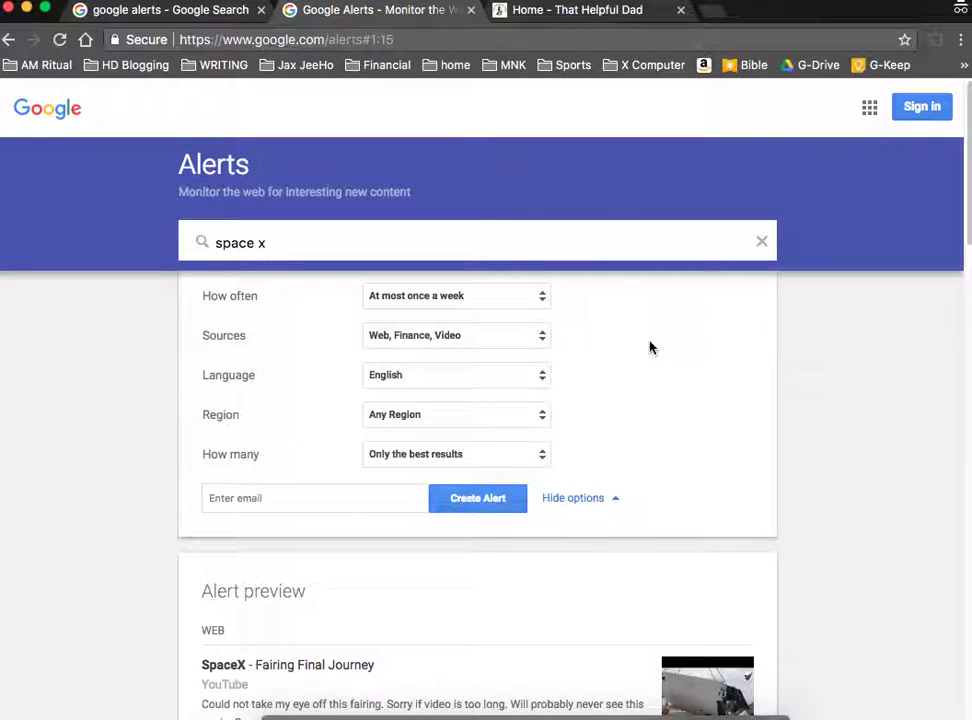
click(547, 427)
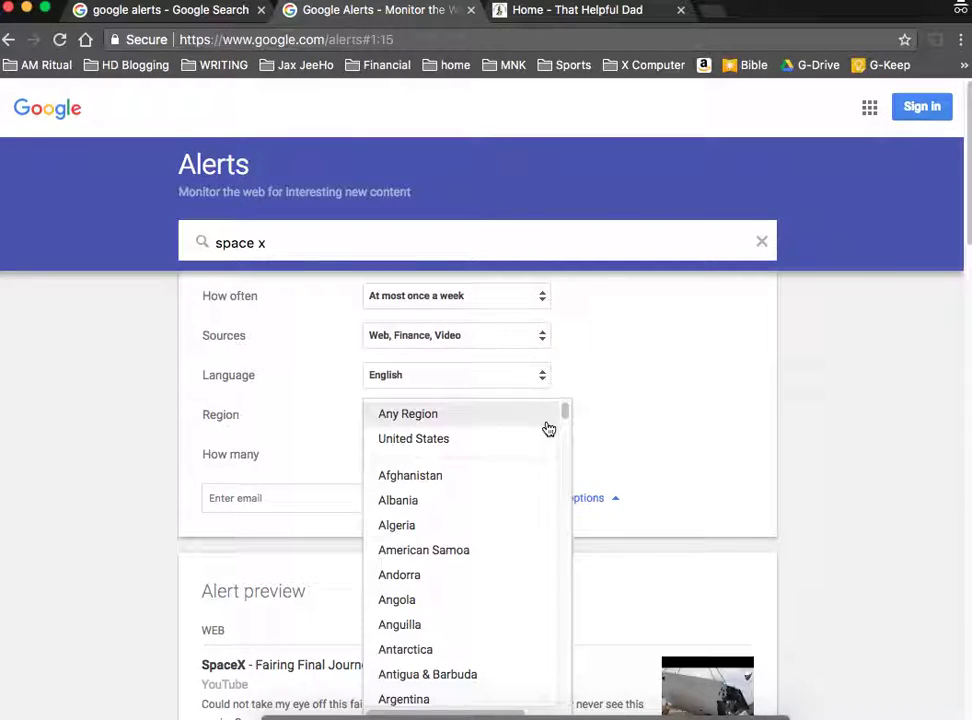
click(622, 401)
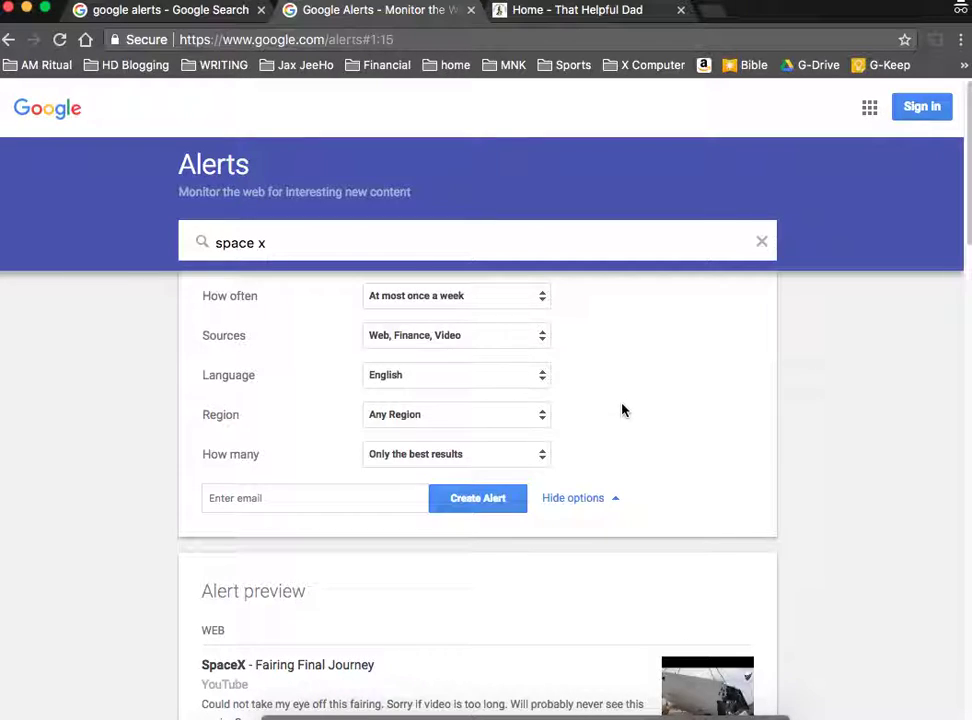
click(545, 460)
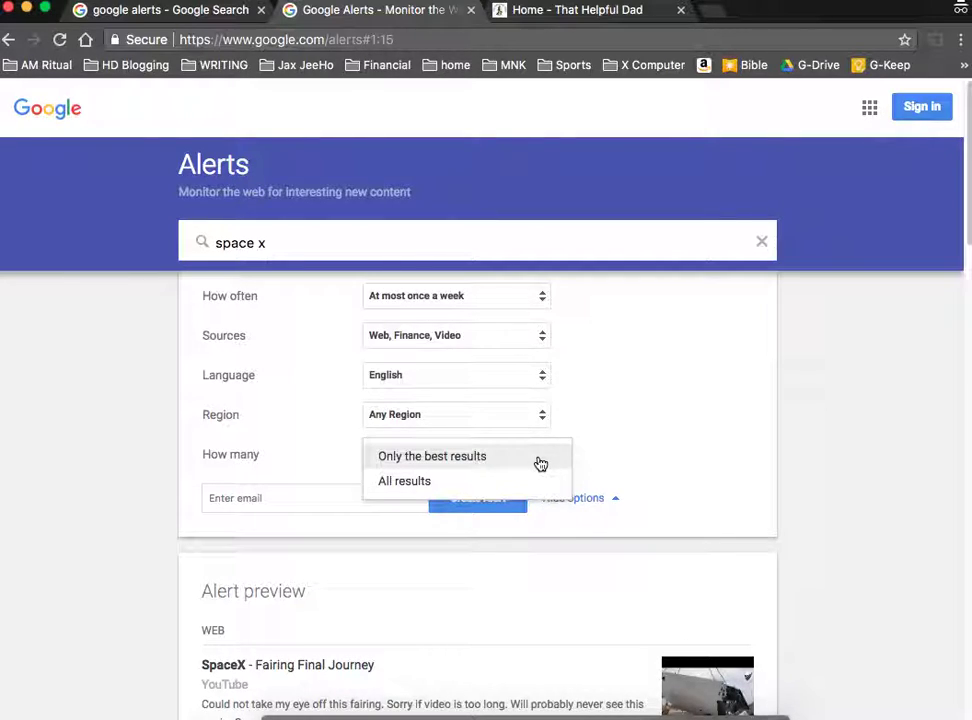
click(620, 427)
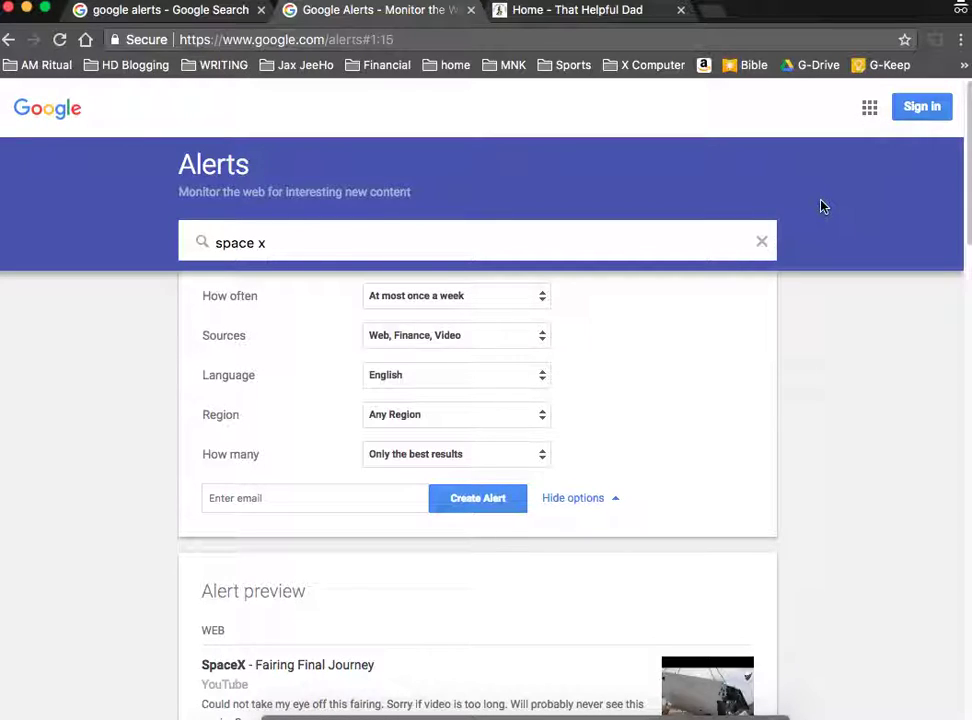
click(587, 499)
Revisit the google alerts search results and the That Helpful Dad home page, ending on the search results
click(190, 12)
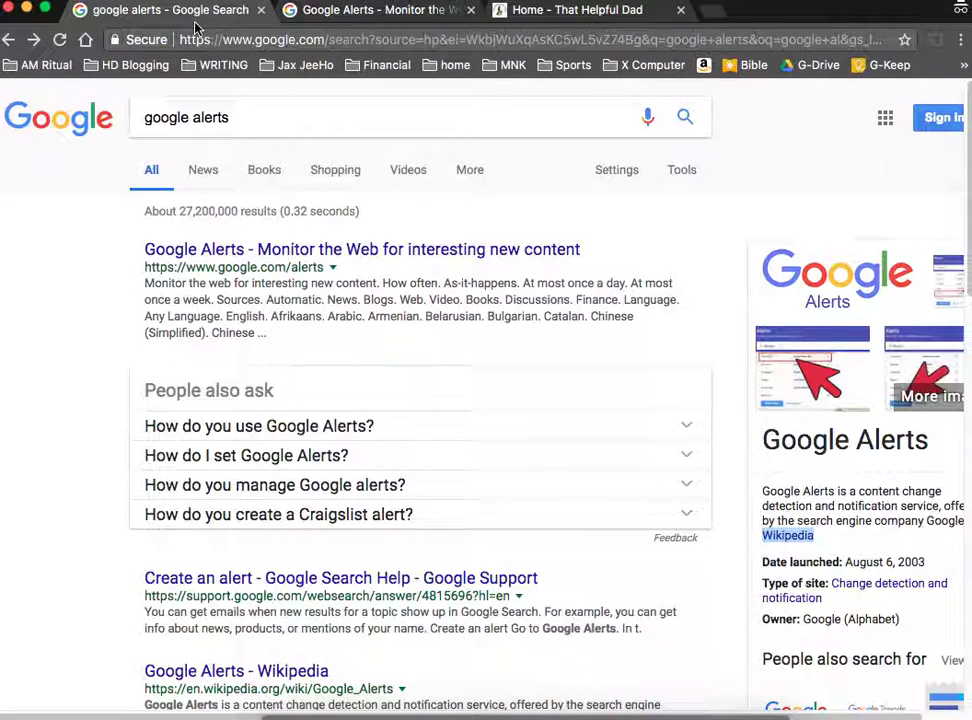
click(577, 12)
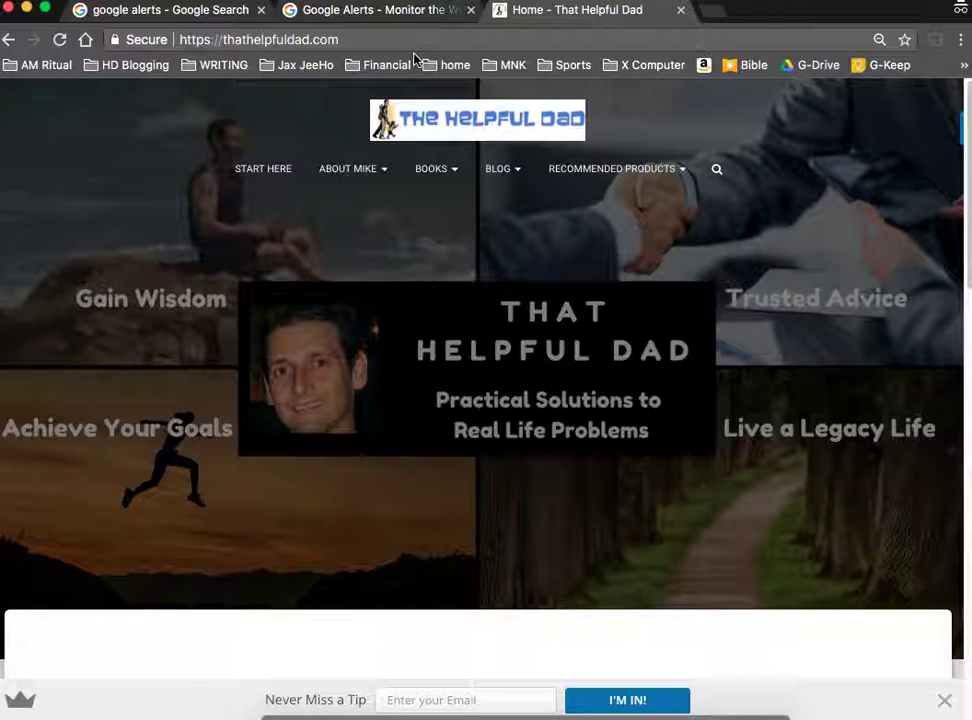
click(202, 14)
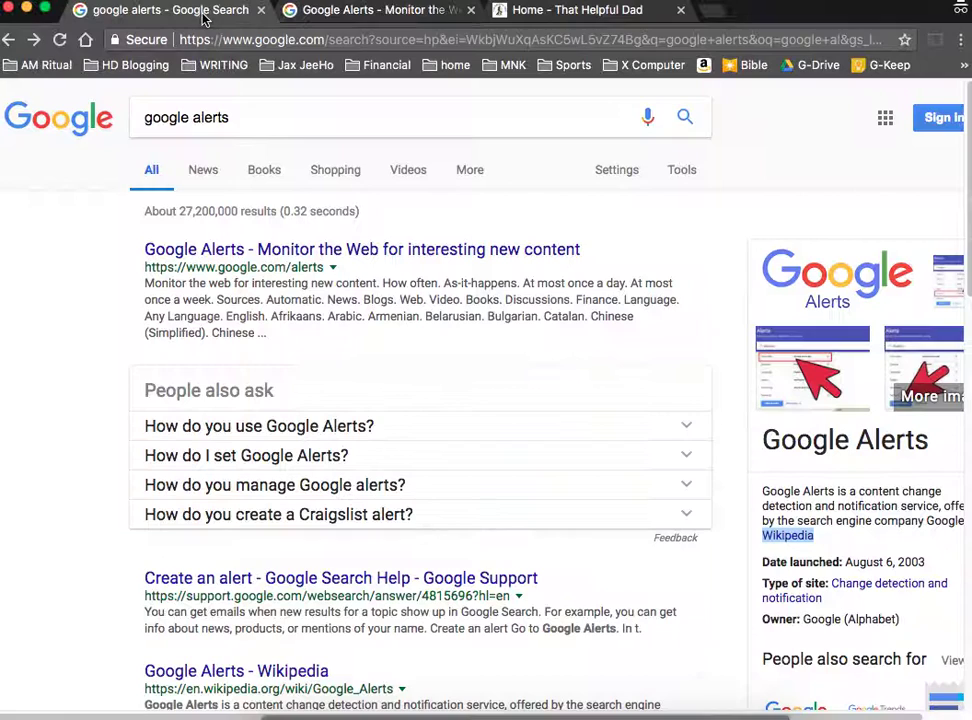